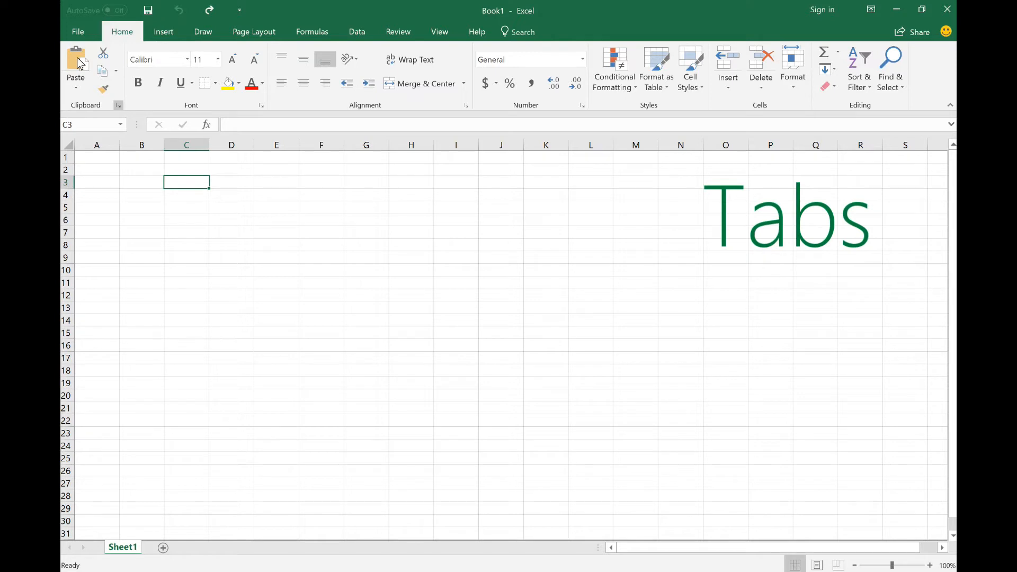
pyautogui.click(164, 31)
pyautogui.click(204, 32)
pyautogui.click(312, 32)
pyautogui.click(349, 32)
pyautogui.click(398, 33)
pyautogui.click(439, 32)
pyautogui.click(126, 33)
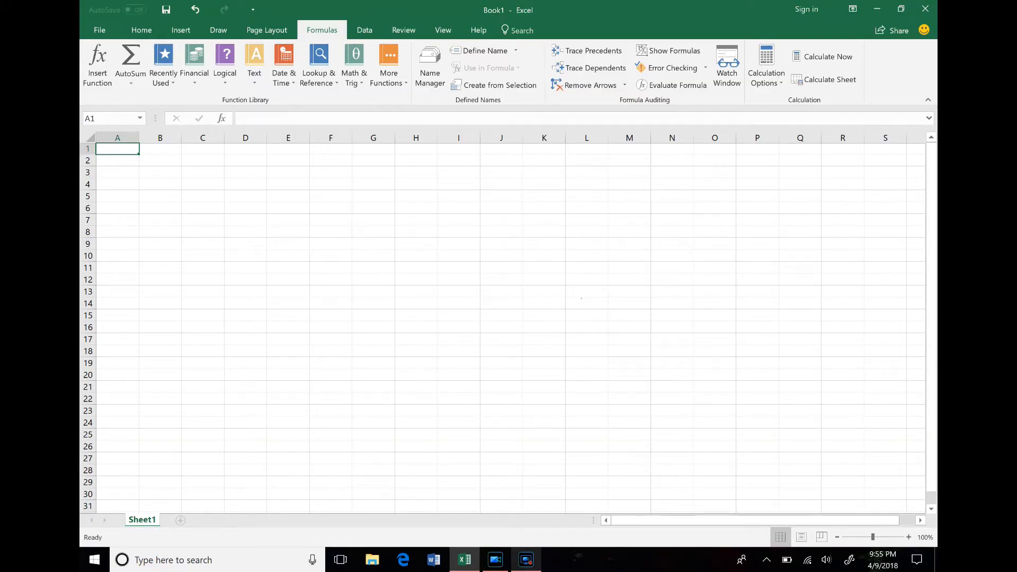
# Enter Math in cell A1 and 300 in cell A2.
pyautogui.write('Math')
pyautogui.press('Return')
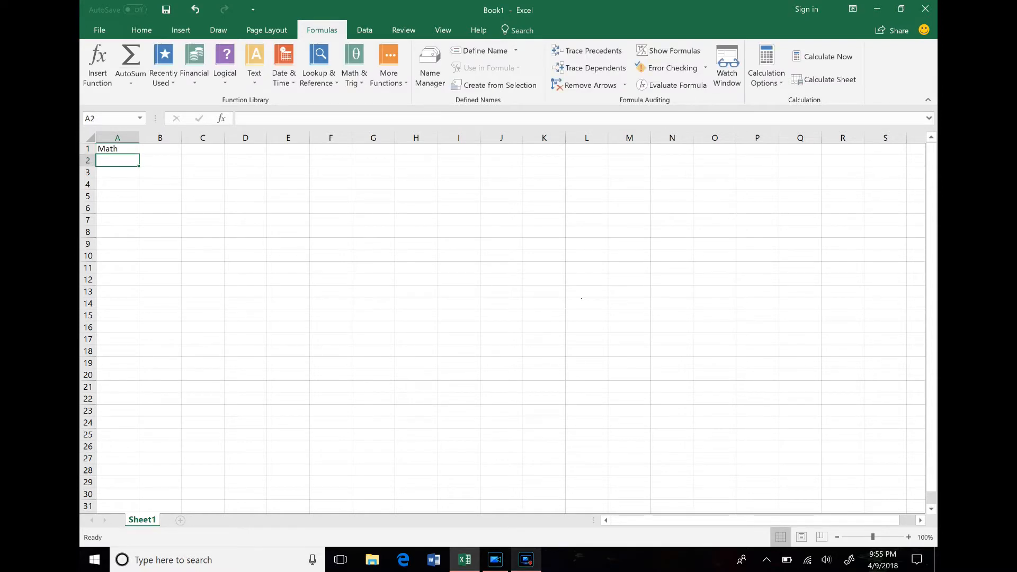
pyautogui.write('300')
pyautogui.press('Return')
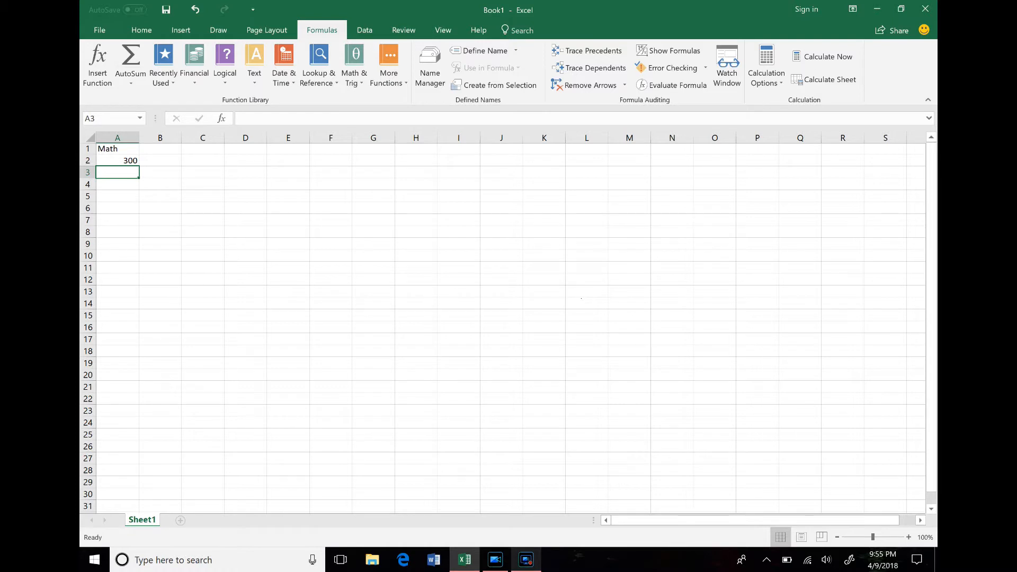
# Clear the contents of cells A1 and A2 and return to A1.
pyautogui.press('Up')
pyautogui.press('Up')
pyautogui.press('Delete')
pyautogui.press('Down')
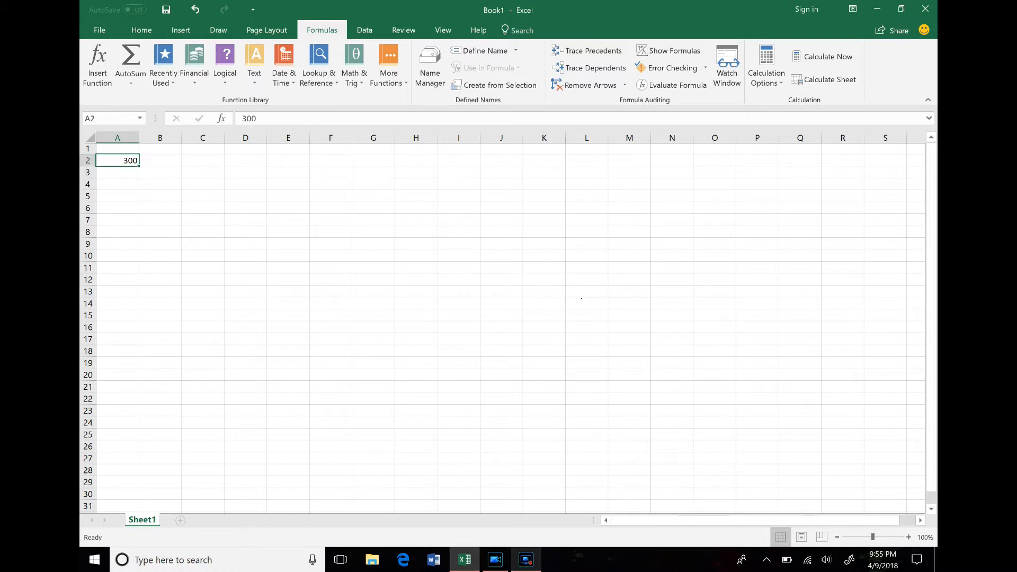
pyautogui.press('Delete')
pyautogui.press('Up')
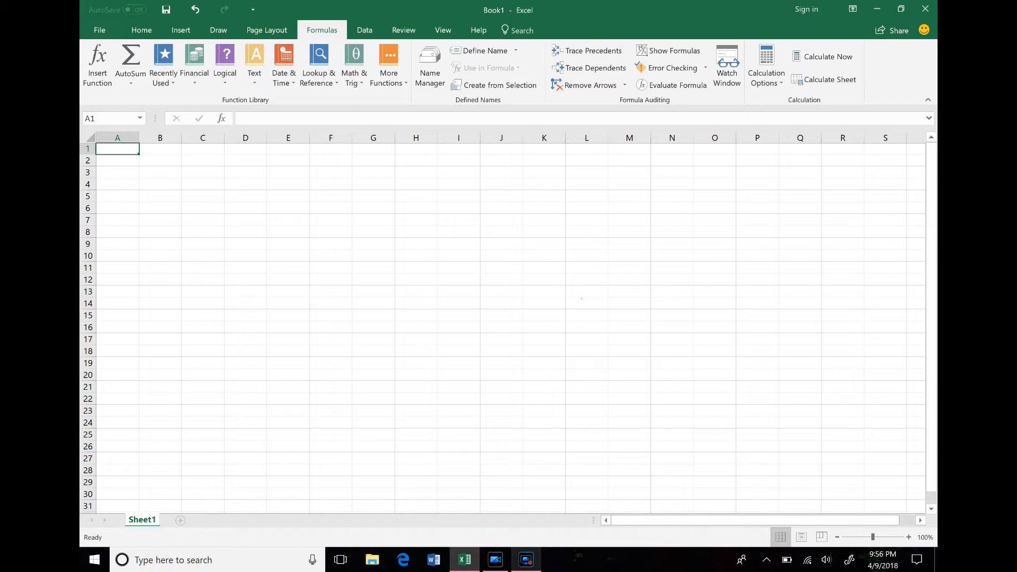
# Enter the heading Mathematics in cell A1.
pyautogui.write('Mathematics')
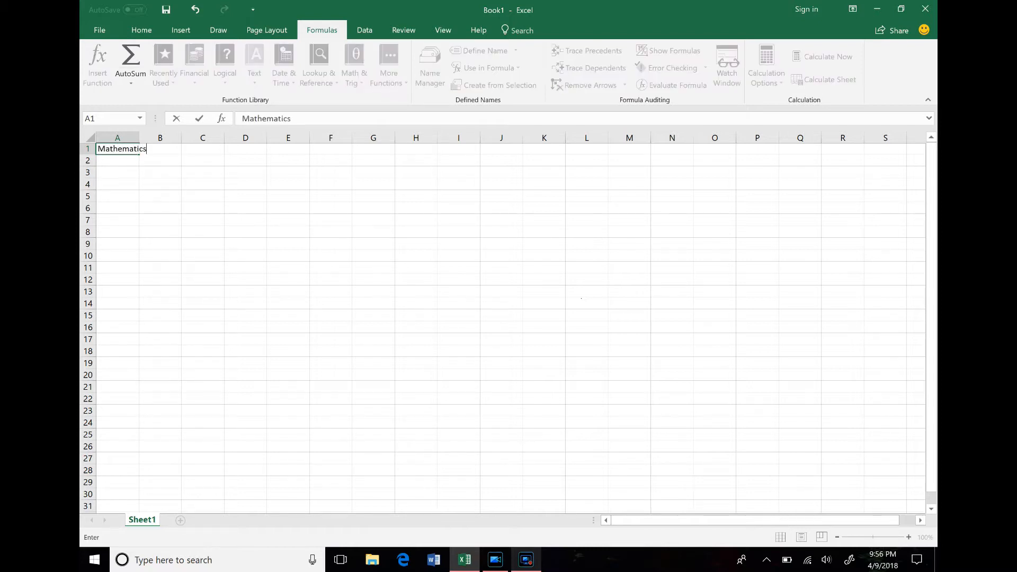
pyautogui.press('Return')
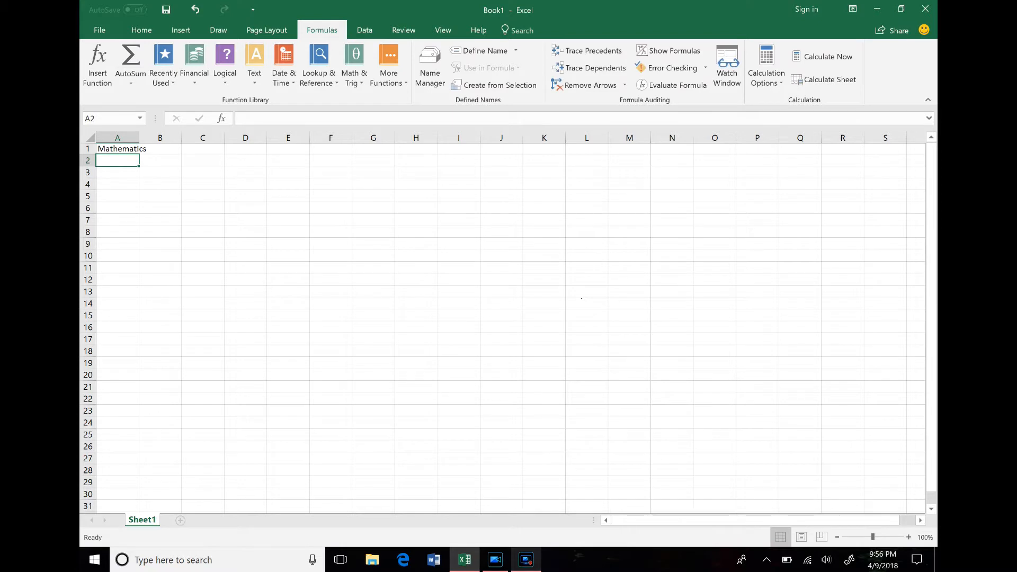
# Enter the formula =1+1+A1 in cell A2, taking the last term from the Mathematics cell.
pyautogui.write('=')
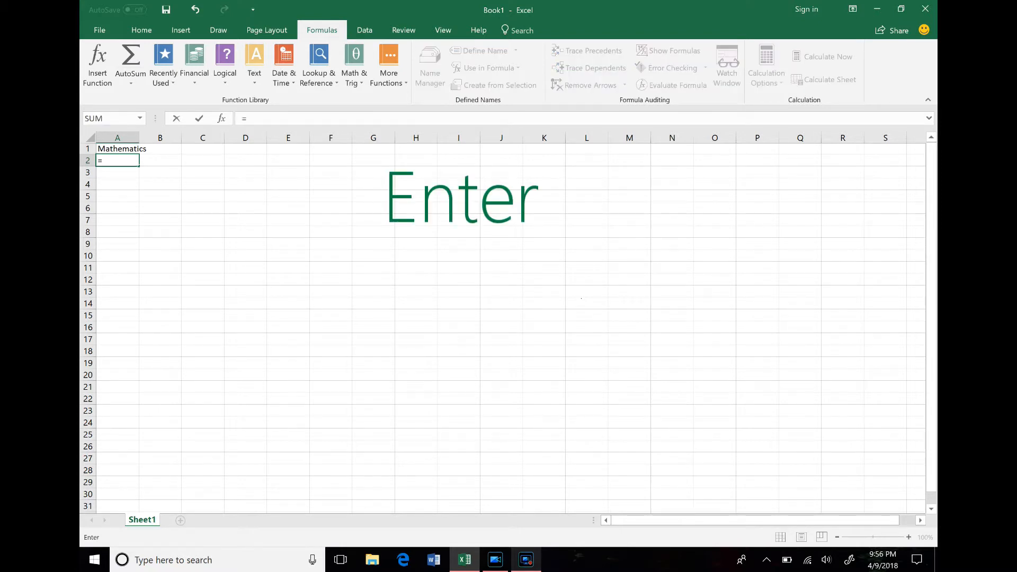
pyautogui.write('1+')
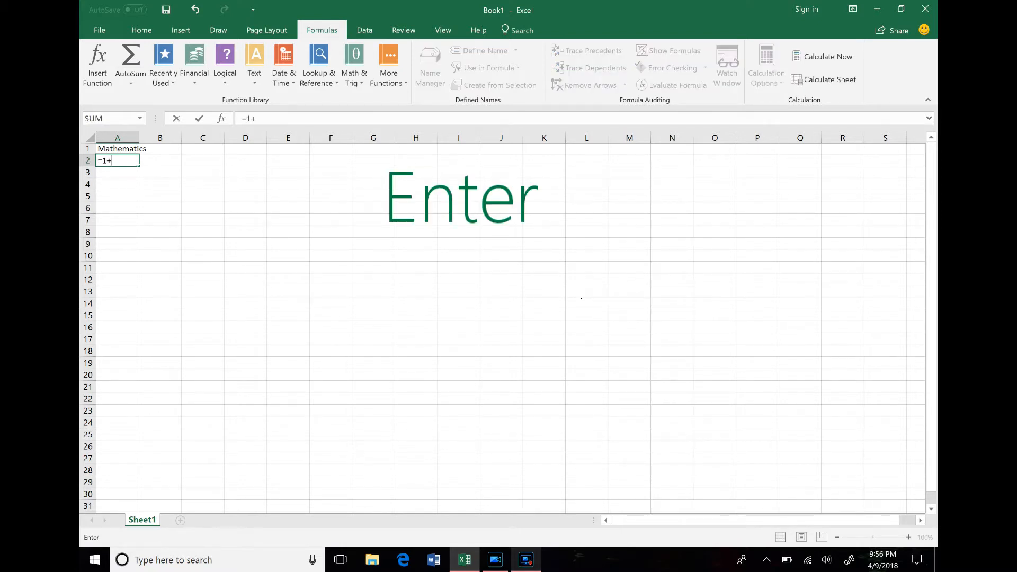
pyautogui.write('1+')
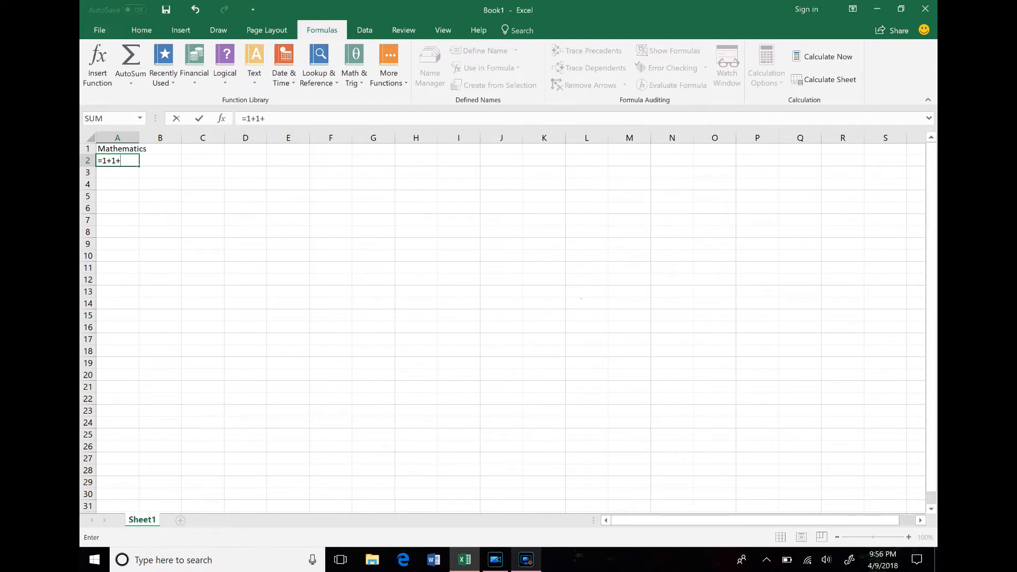
pyautogui.click(118, 149)
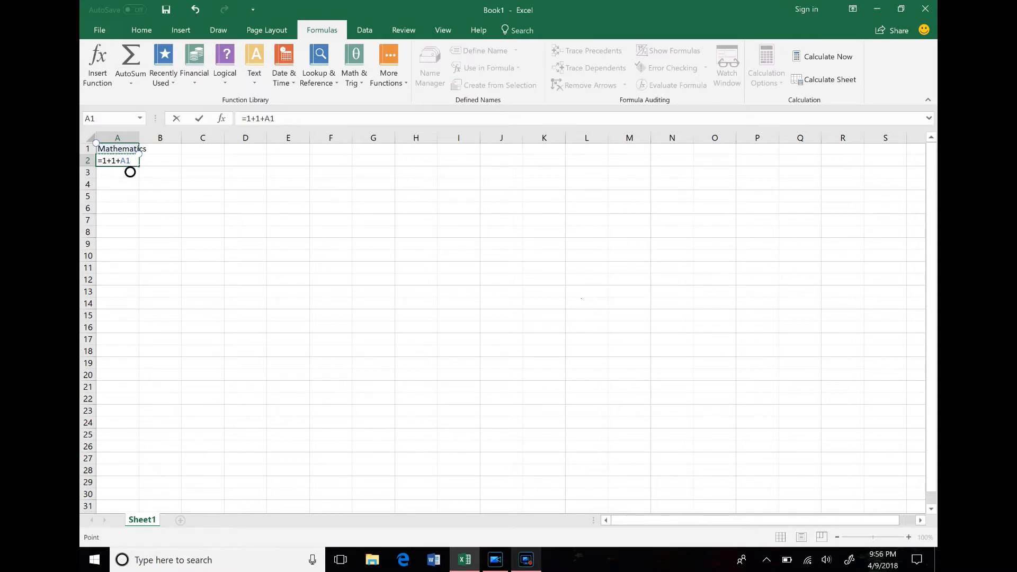
pyautogui.press('Return')
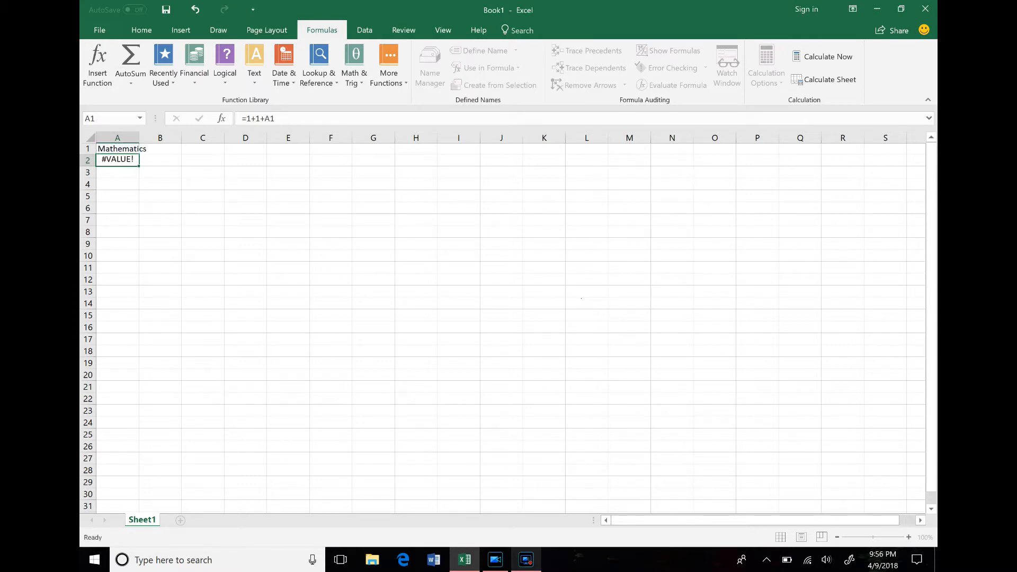
# Replace the formula in cell A2 with =1+1.
pyautogui.click(118, 160)
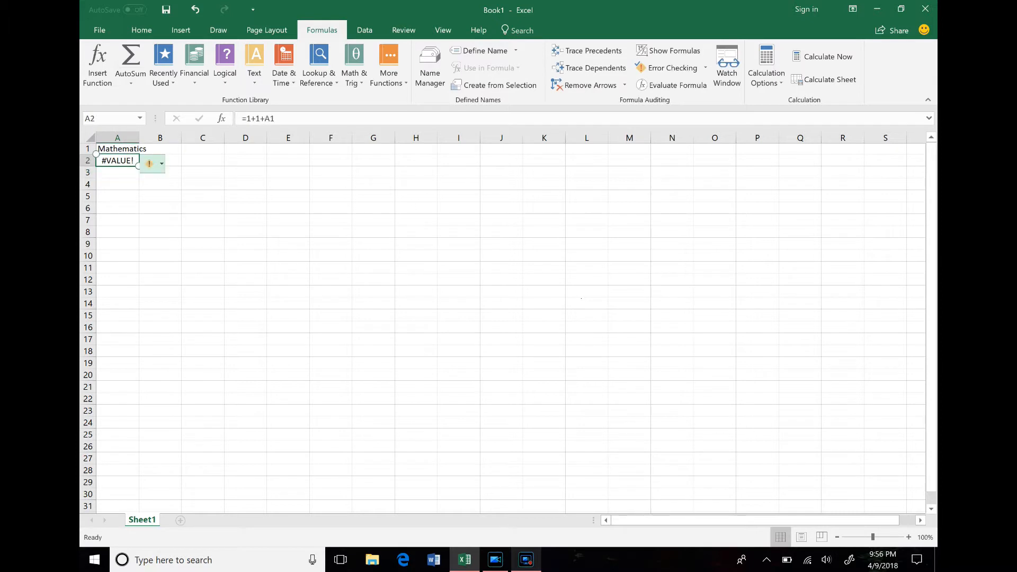
pyautogui.press('BackSpace')
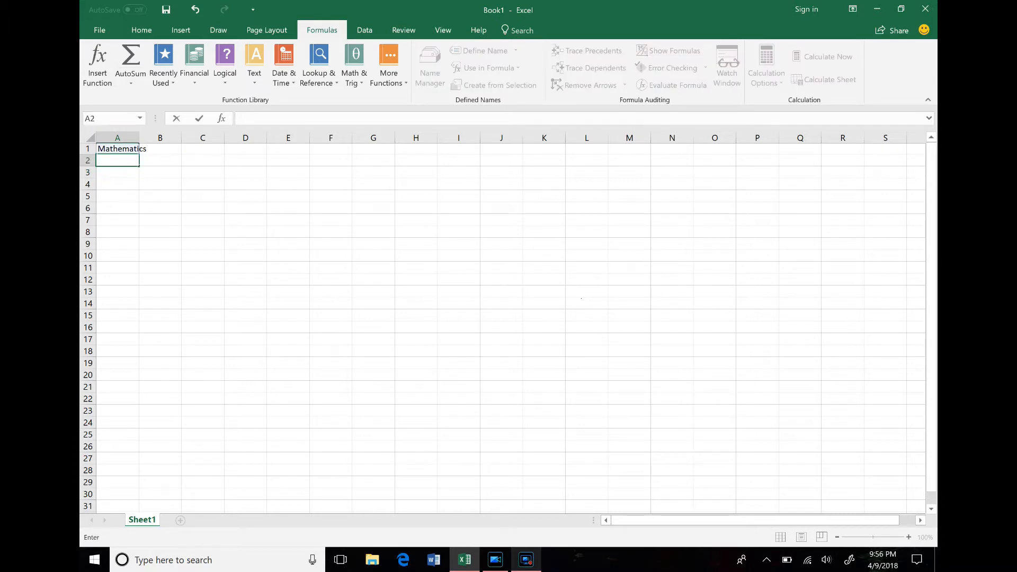
pyautogui.write('=1+1')
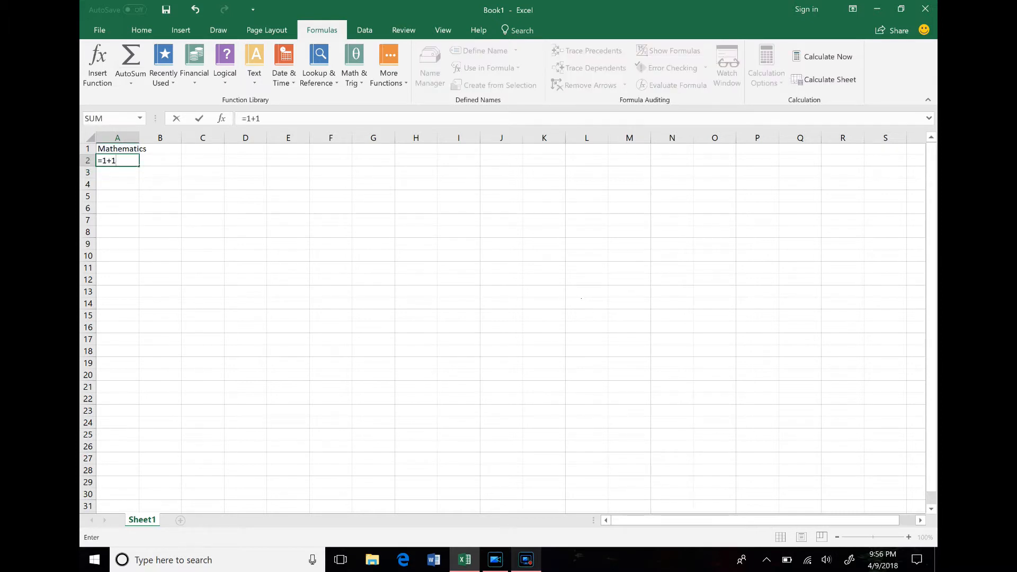
pyautogui.hotkey('ctrl', 'Return')
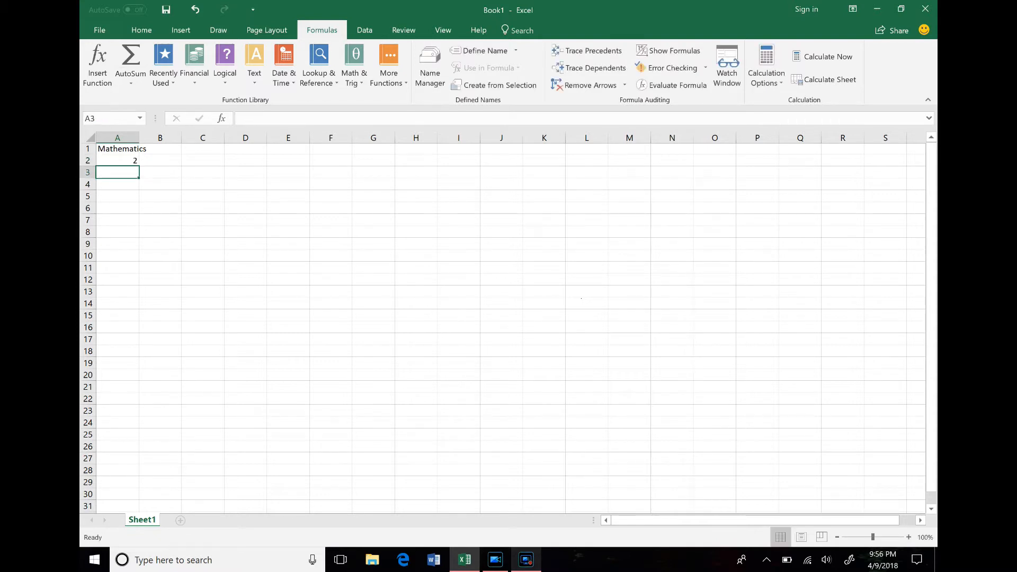
# Re-enter the formula =1+1 in cell A2 without a cell reference, keeping A2 selected after confirming.
pyautogui.press('BackSpace')
pyautogui.write('=1+1')
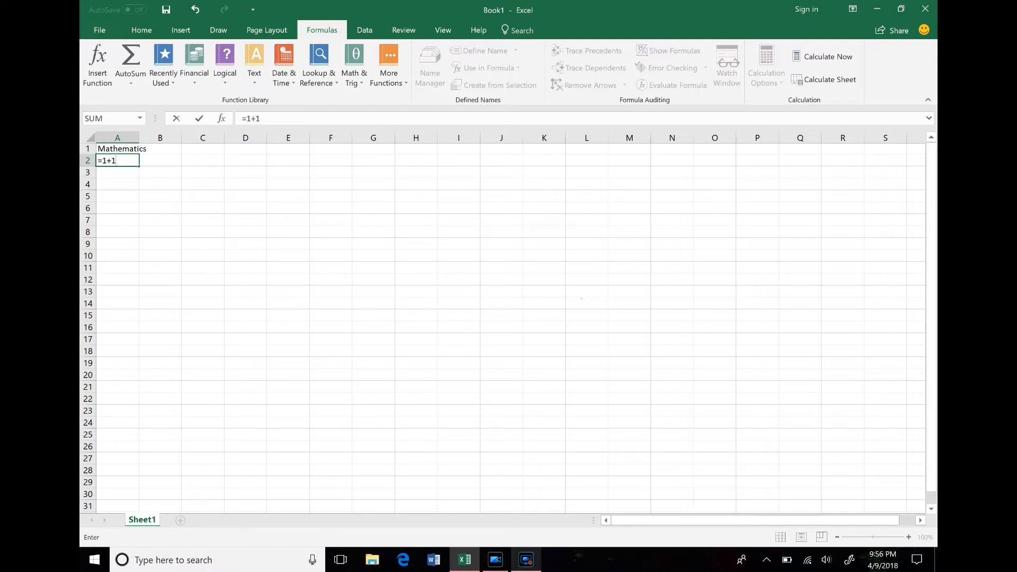
pyautogui.write('+')
pyautogui.press('BackSpace')
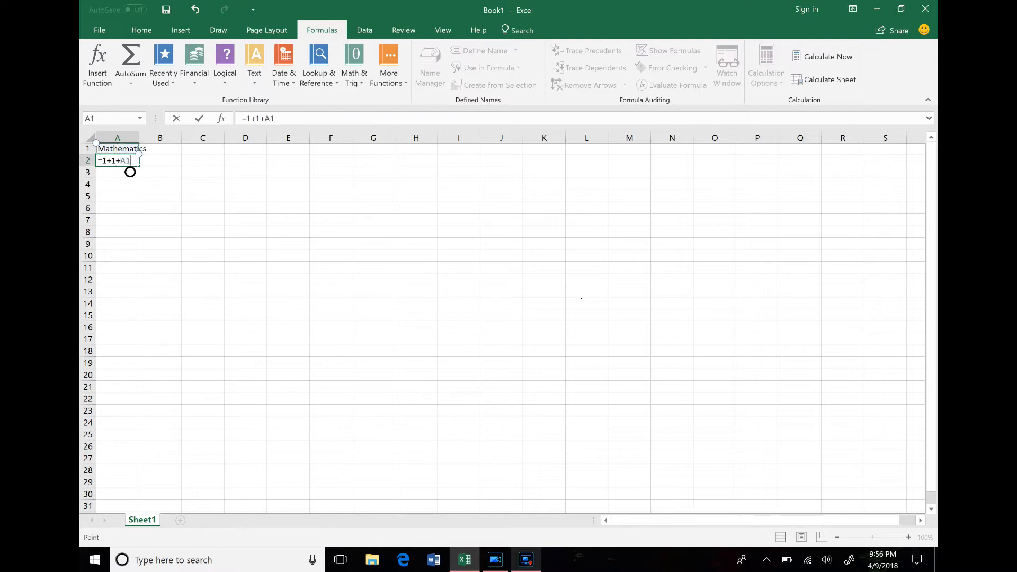
pyautogui.hotkey('ctrl', 'Return')
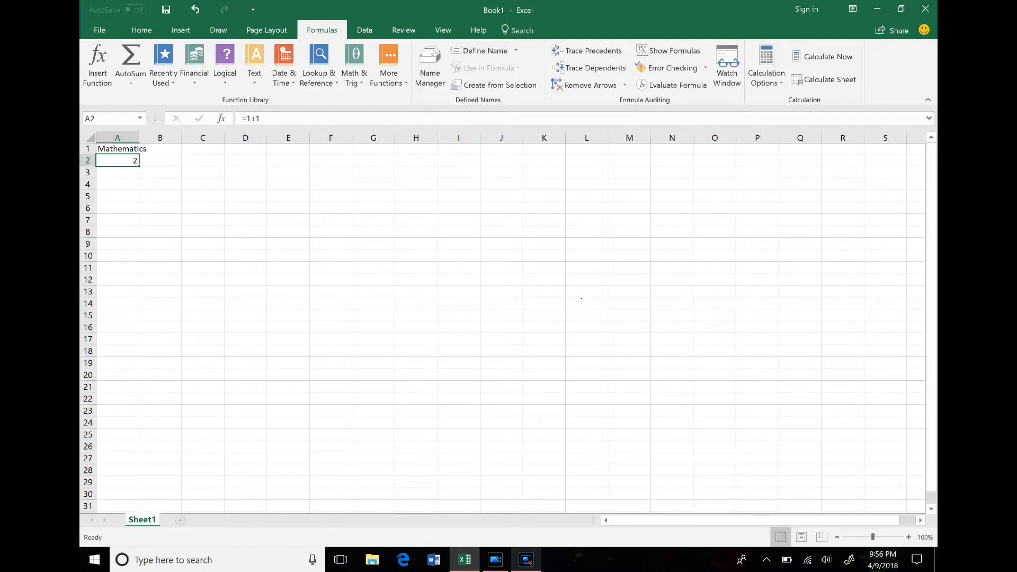
pyautogui.press('Escape')
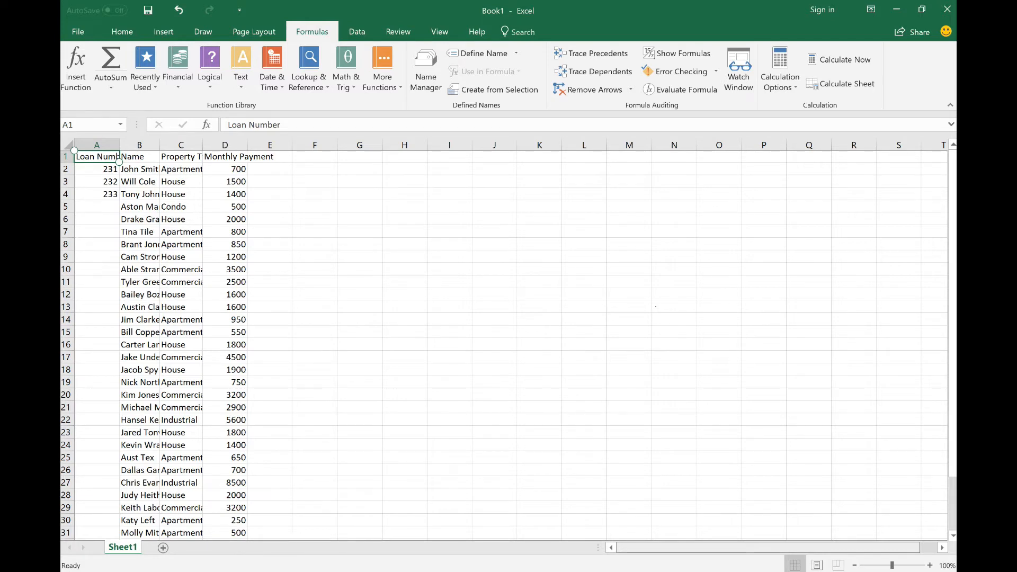
# Go through the Name, Property Type and Monthly Payment headers in row 1, and select the headers A1:C1.
pyautogui.click(140, 156)
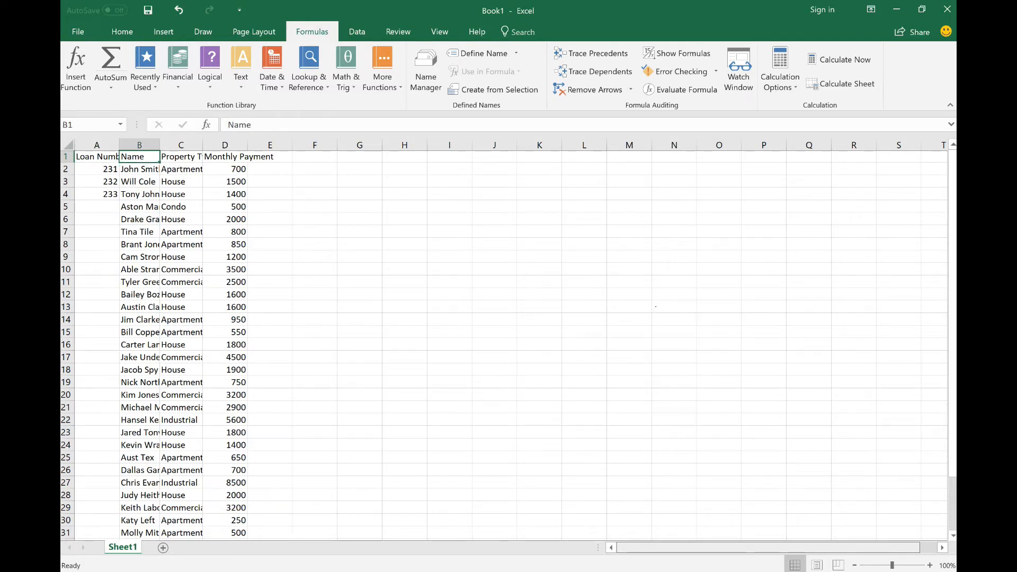
pyautogui.click(181, 156)
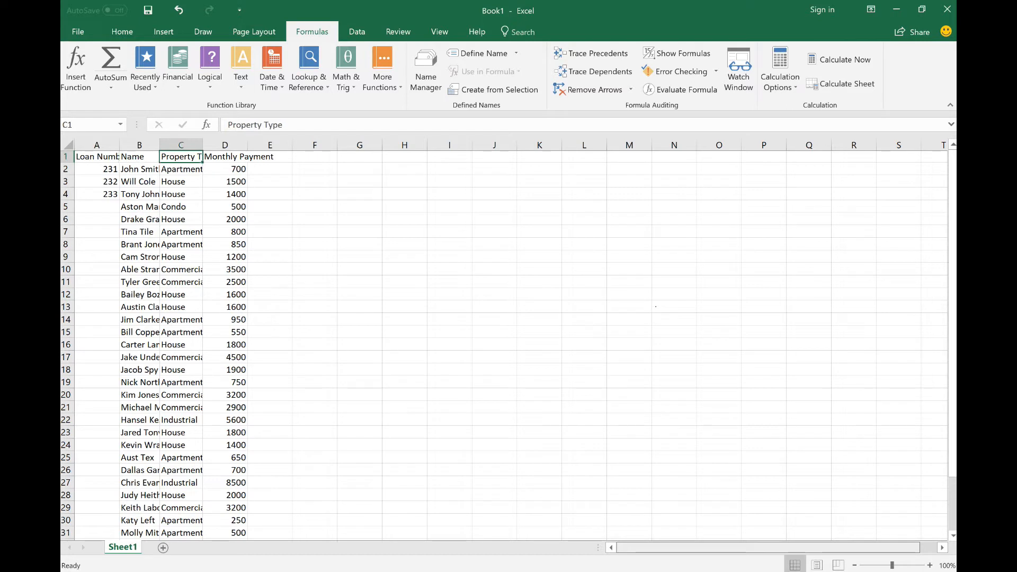
pyautogui.click(224, 156)
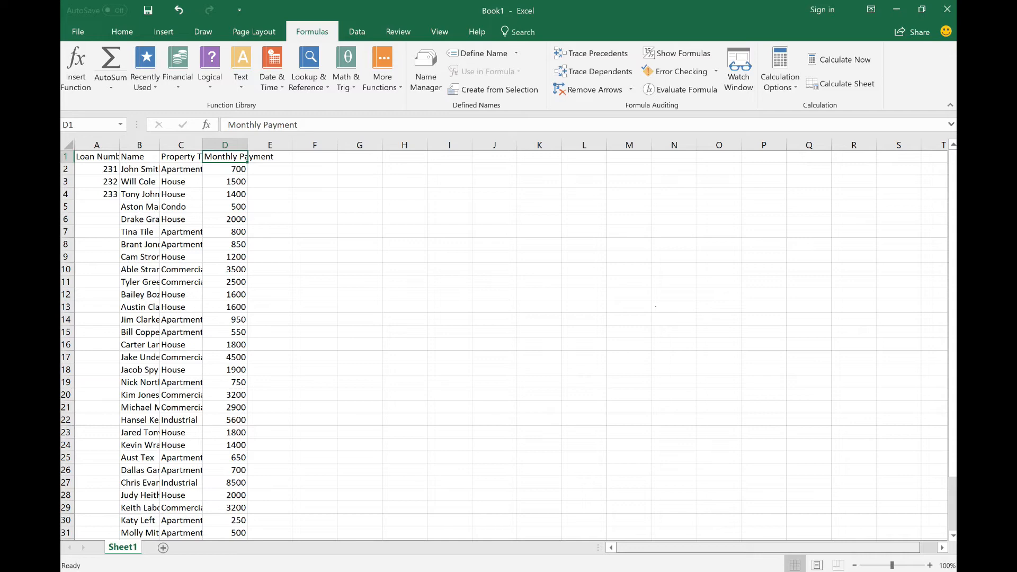
pyautogui.moveTo(96, 157); pyautogui.dragTo(180, 158)
pyautogui.click(97, 154)
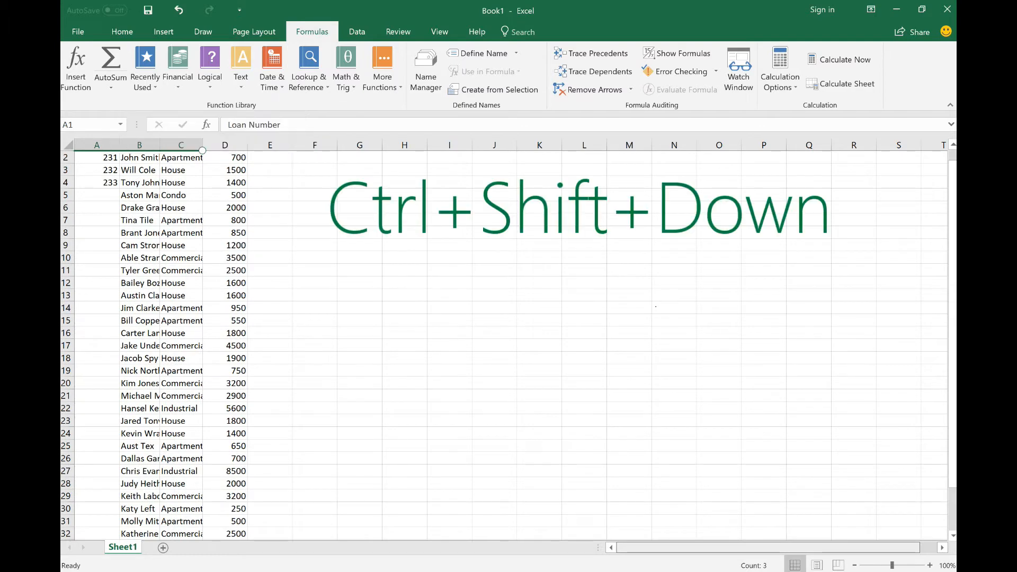
# Select the whole Name column from its header to the last entry, and do the same for Property Type.
pyautogui.click(139, 153)
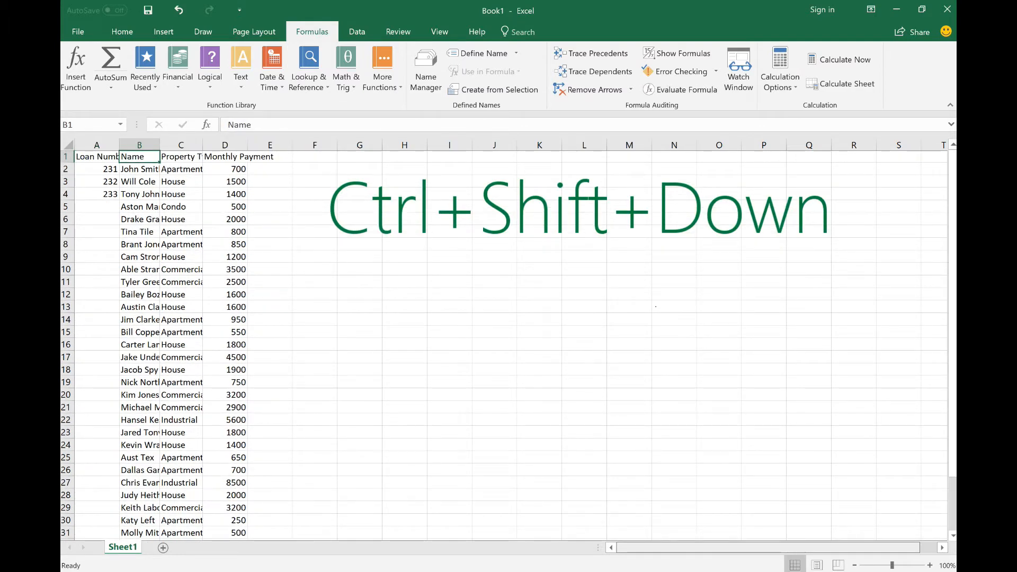
pyautogui.hotkey('ctrl', 'shift', 'Down')
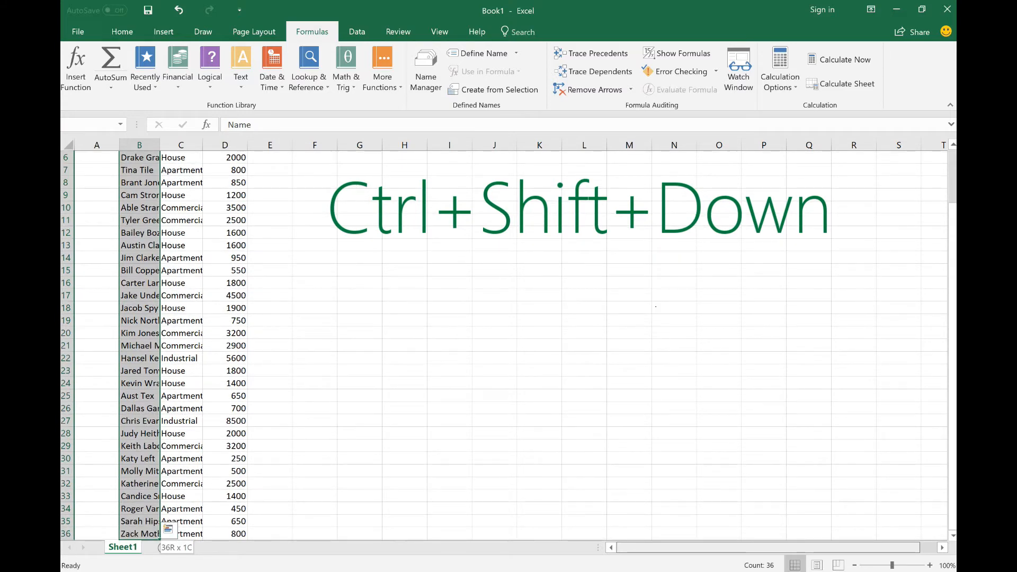
pyautogui.hotkey('ctrl', 'Up')
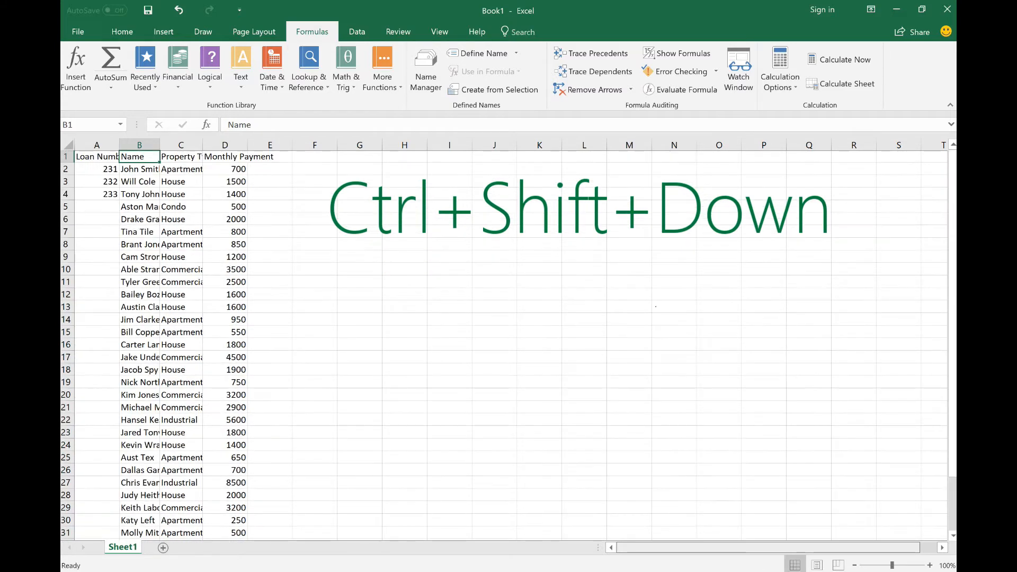
pyautogui.press('Right')
pyautogui.hotkey('ctrl', 'shift', 'Down')
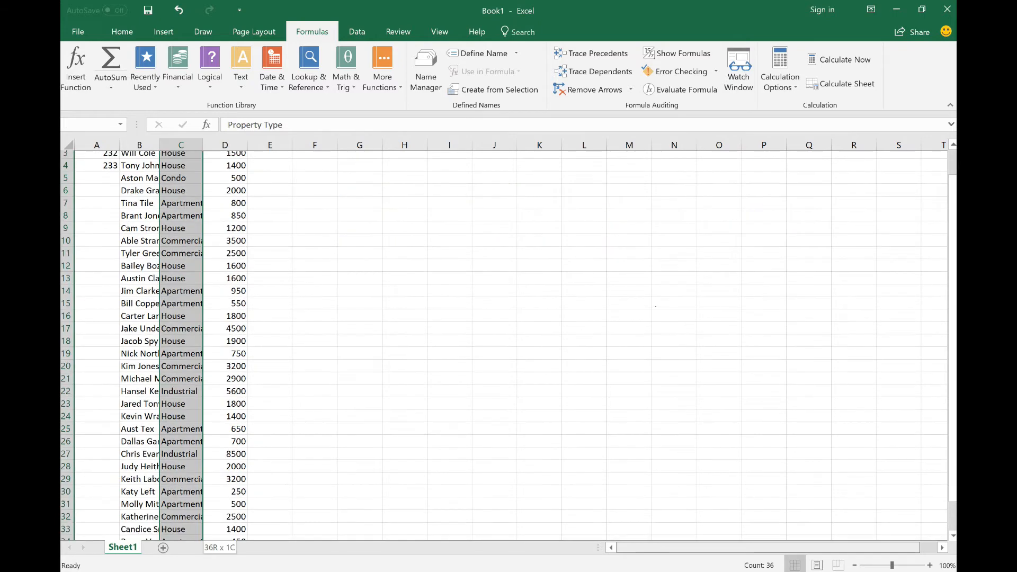
pyautogui.hotkey('ctrl', 'Up')
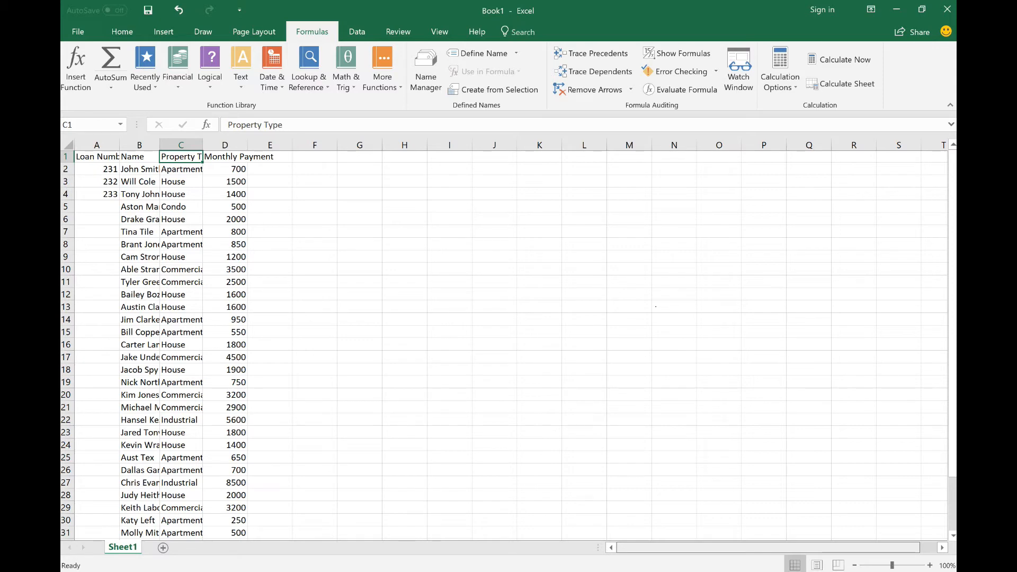
# Jump between the first and last entries of the Property Type, Name and Monthly Payment columns, ending on the Name header.
pyautogui.hotkey('ctrl', 'Down')
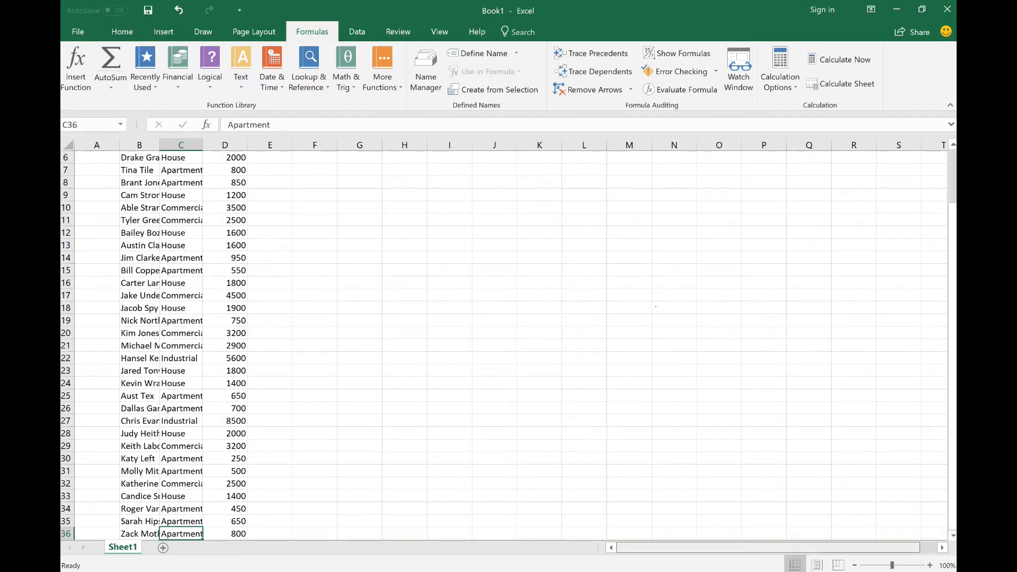
pyautogui.press('Left')
pyautogui.hotkey('ctrl', 'Up')
pyautogui.press('Right')
pyautogui.press('Right')
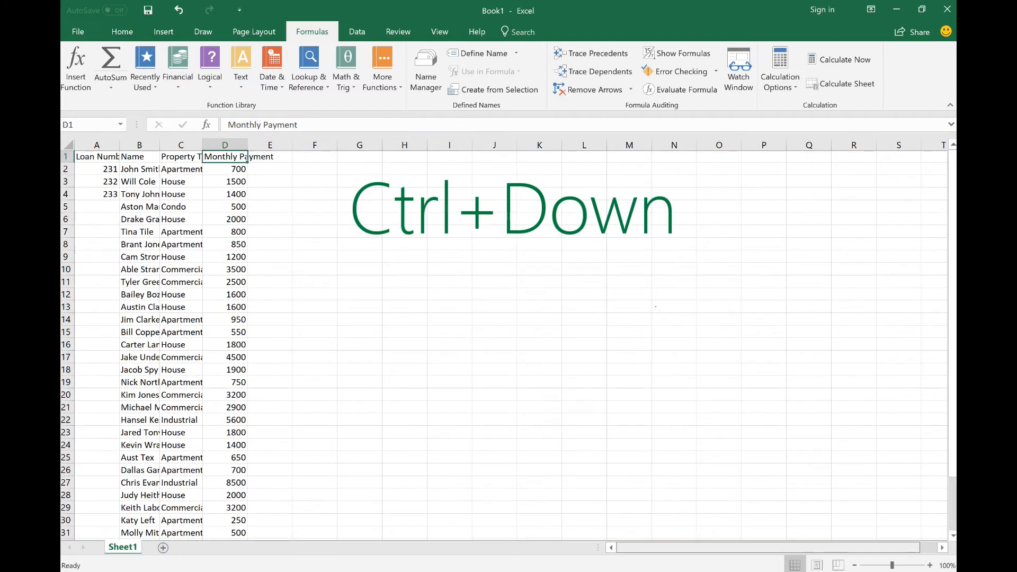
pyautogui.hotkey('ctrl', 'Down')
pyautogui.press('Left')
pyautogui.press('Left')
pyautogui.hotkey('ctrl', 'Up')
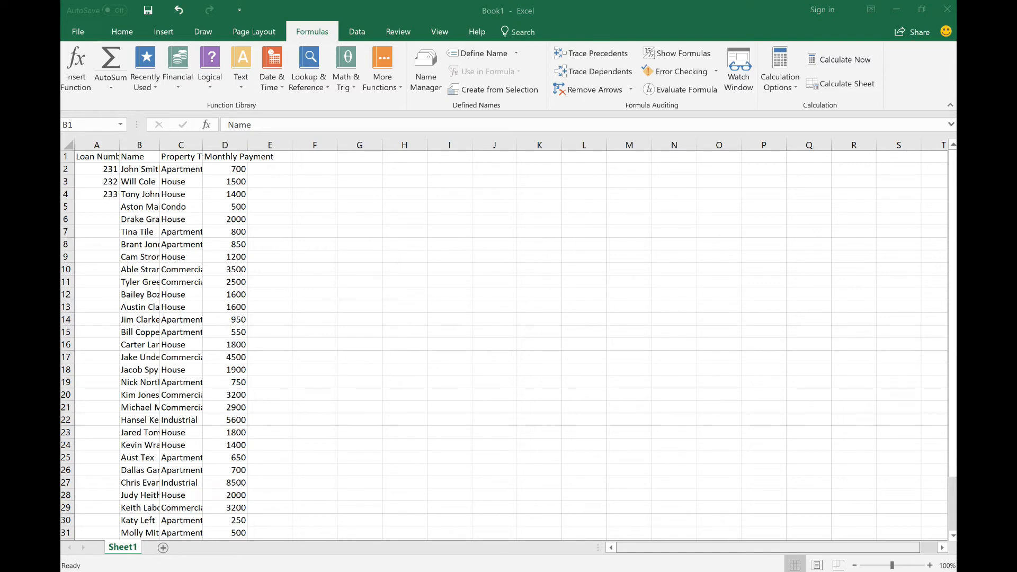
# Extend the loan number series in A2:A4 down column A through row 36 with AutoFill.
pyautogui.click(99, 169)
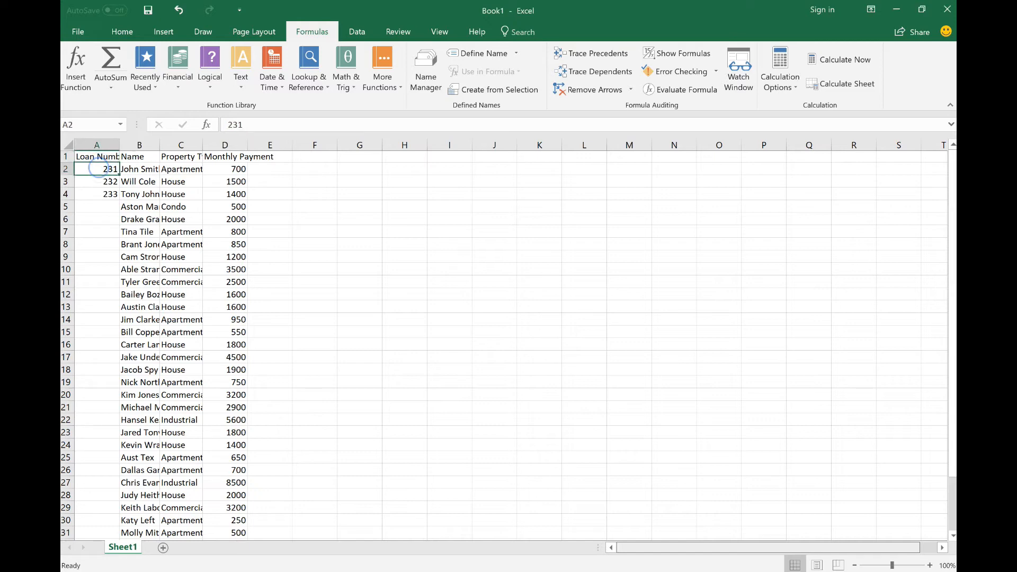
pyautogui.moveTo(98, 169); pyautogui.dragTo(100, 194)
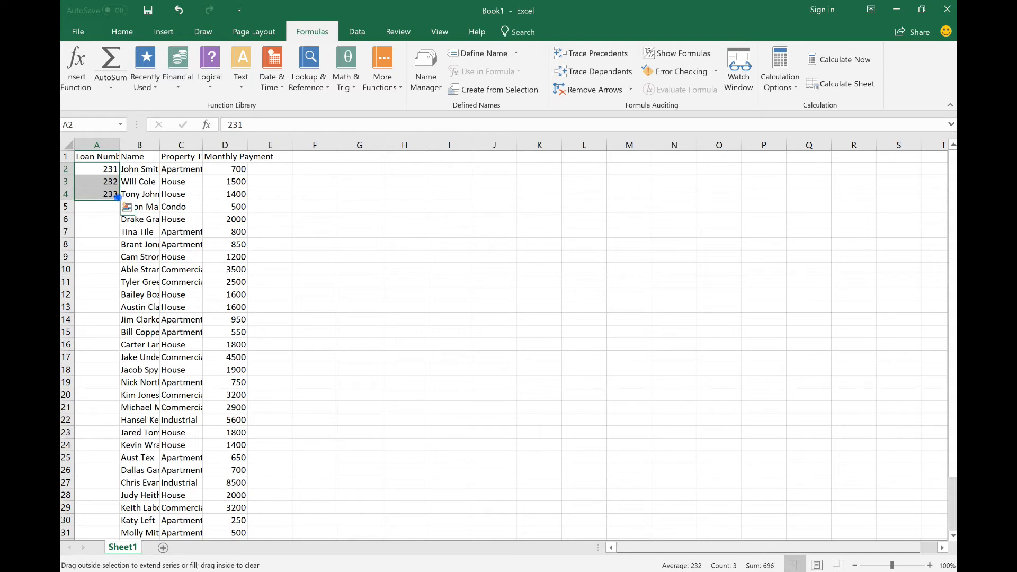
pyautogui.doubleClick(119, 200)
pyautogui.scroll(-4, 107, 191)
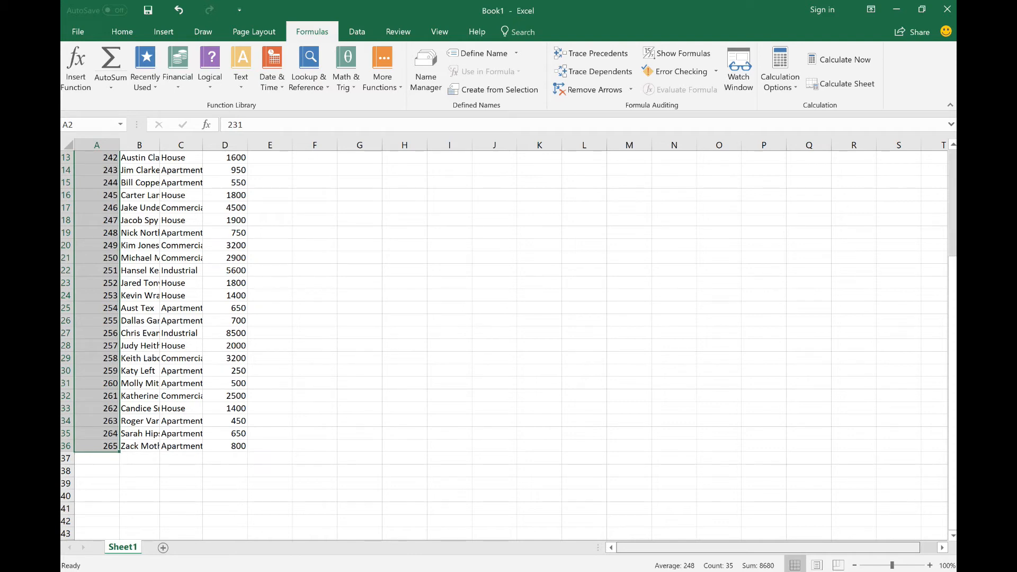
# AutoFit the widths of the Name, Property Type and Loan Number columns to their contents.
pyautogui.scroll(4, 504, 346)
pyautogui.click(101, 157)
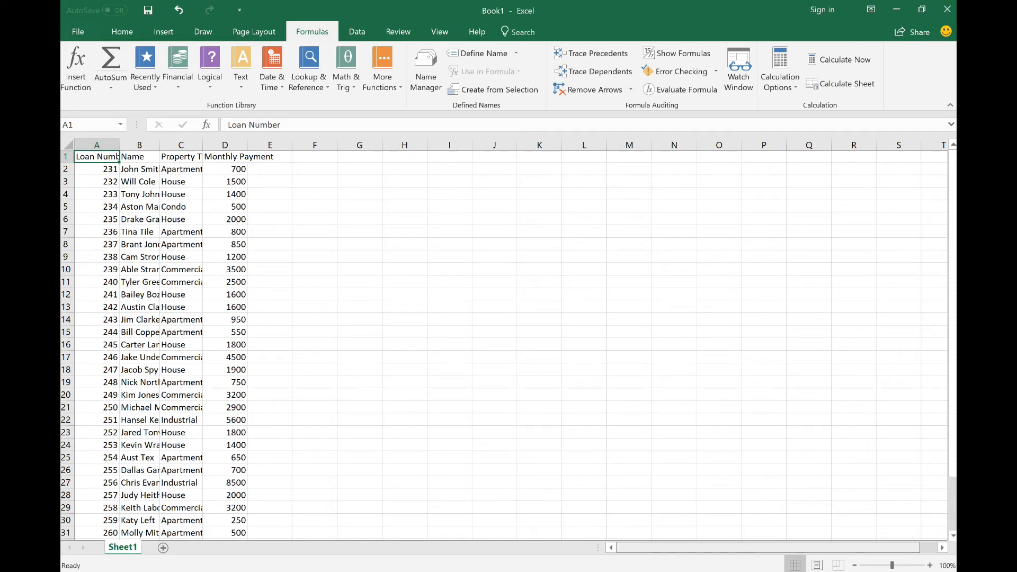
pyautogui.doubleClick(160, 145)
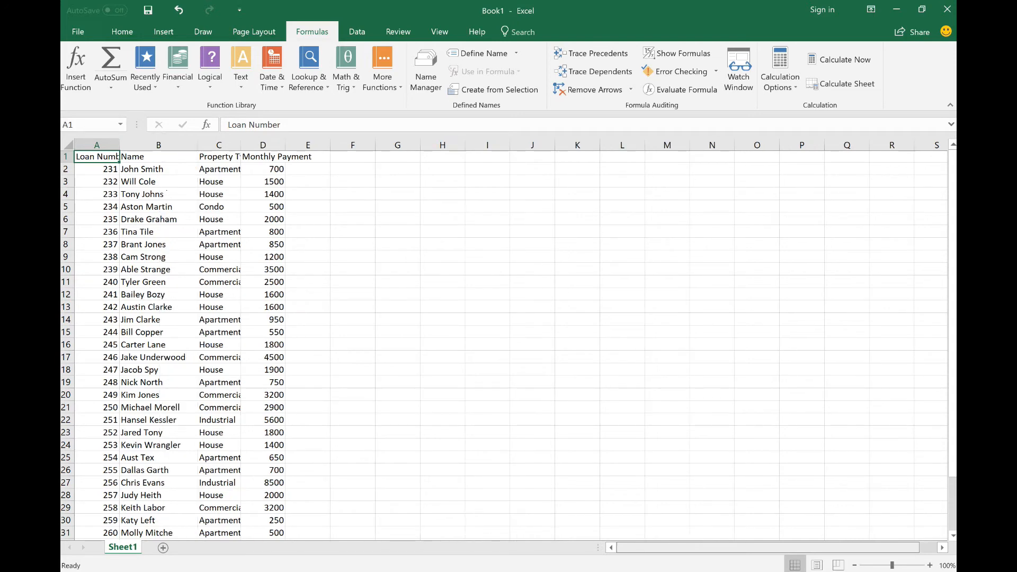
pyautogui.scroll(-3, 503, 344)
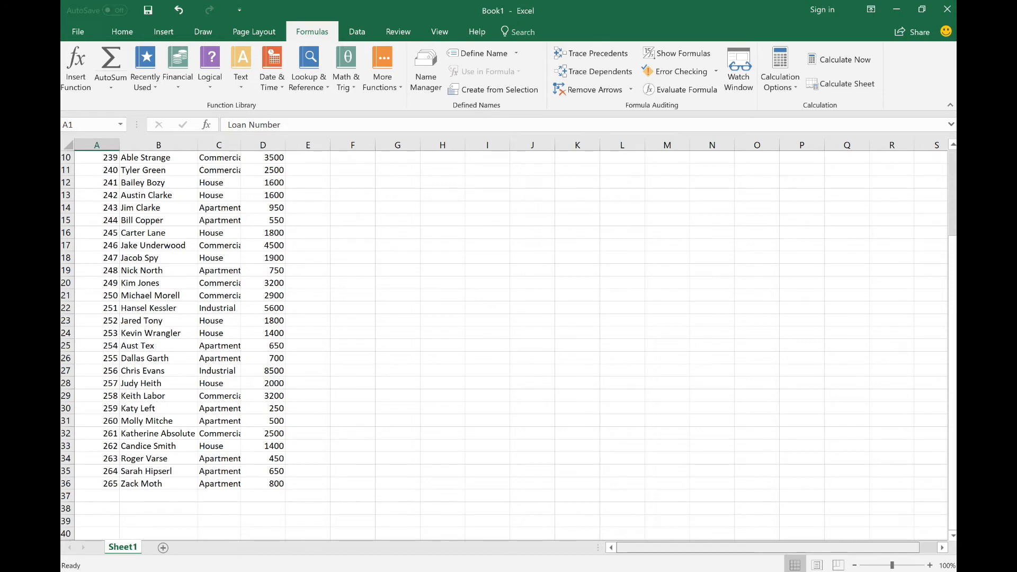
pyautogui.scroll(3, 503, 344)
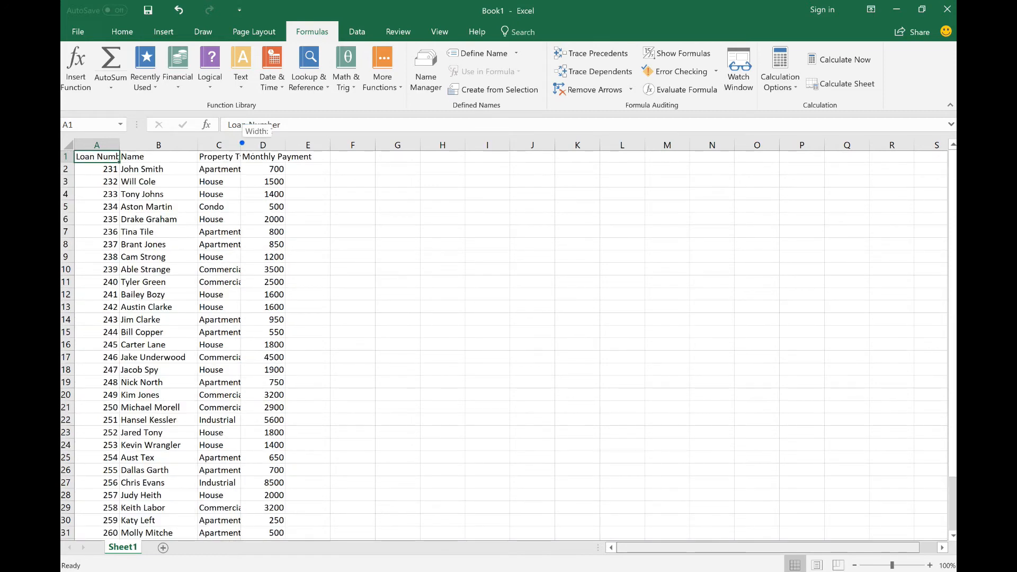
pyautogui.doubleClick(241, 145)
pyautogui.doubleClick(121, 145)
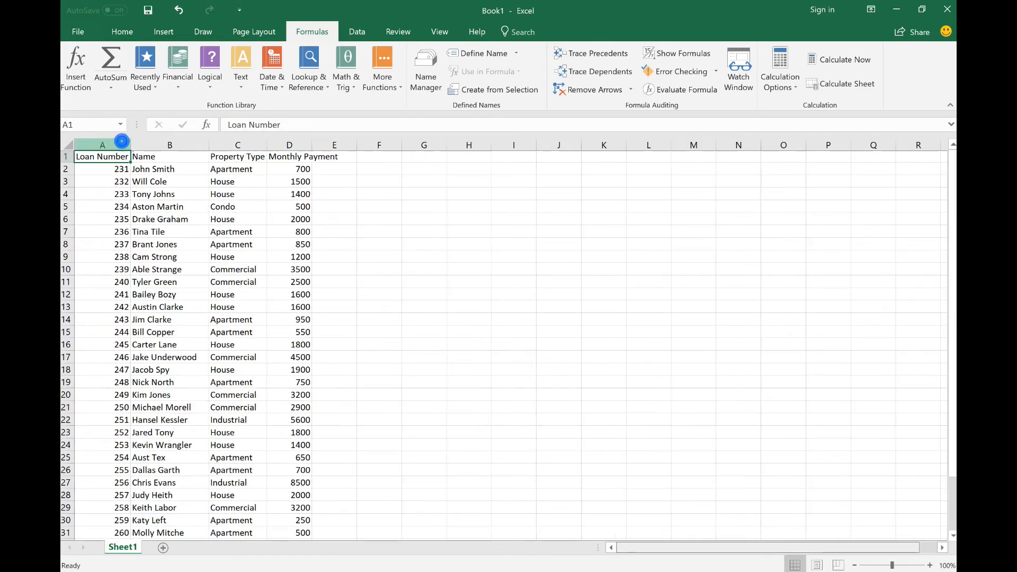
pyautogui.scroll(-2, 121, 145)
pyautogui.scroll(-2, 504, 345)
pyautogui.scroll(4, 503, 344)
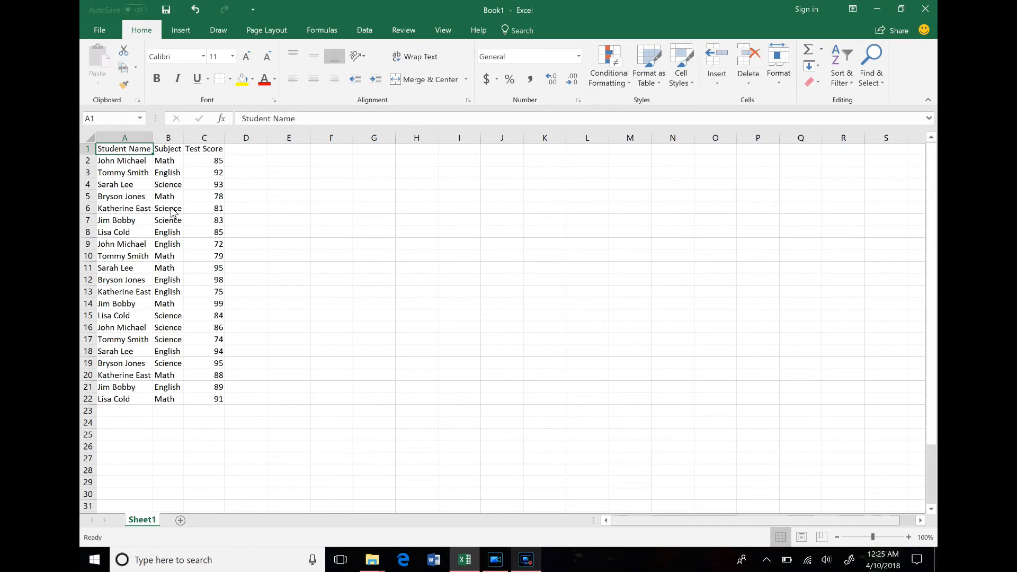
# Add filters to the Student Name, Subject and Test Score headers in A1:C1.
pyautogui.moveTo(118, 150); pyautogui.dragTo(208, 150)
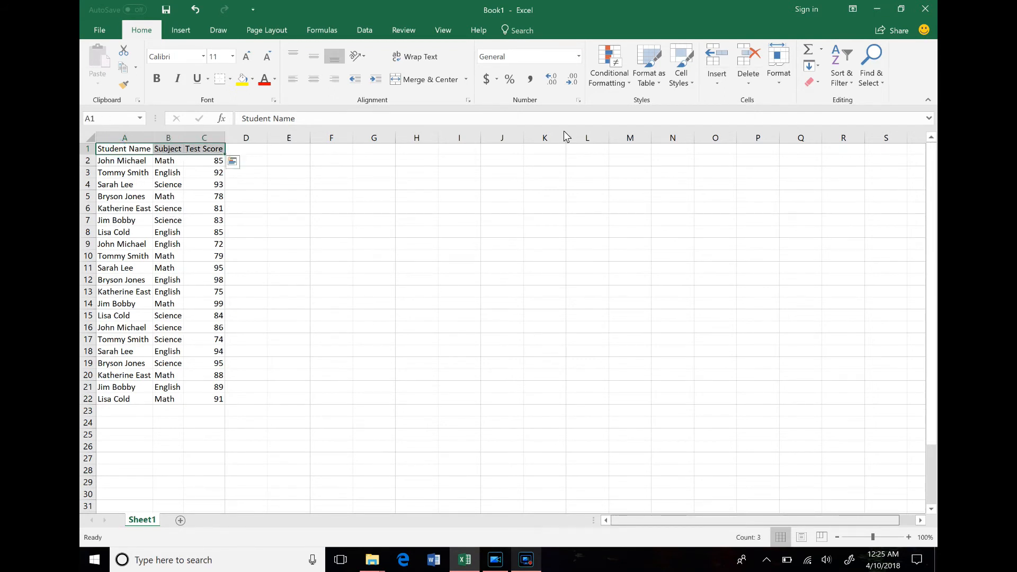
pyautogui.click(841, 68)
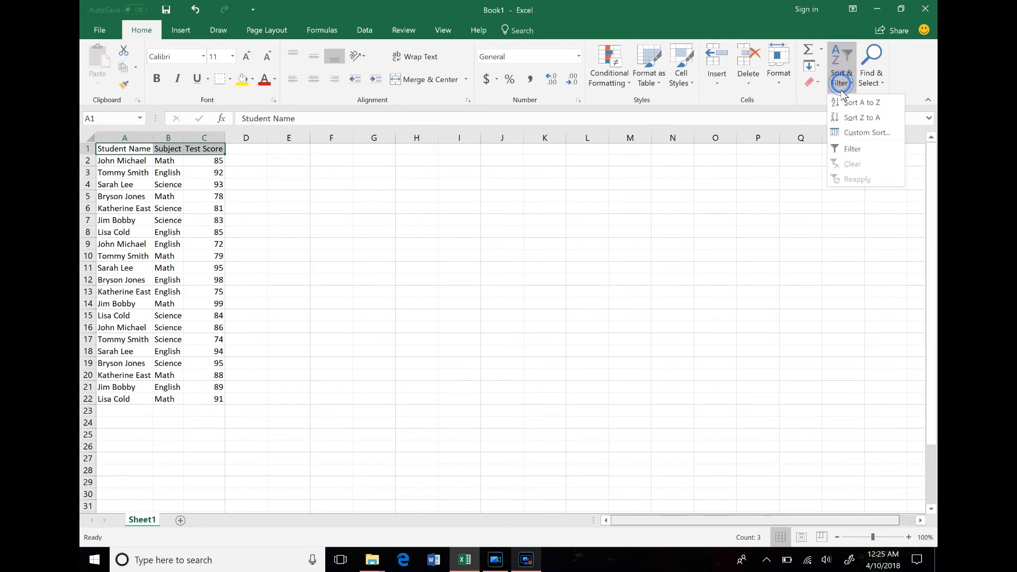
pyautogui.click(848, 149)
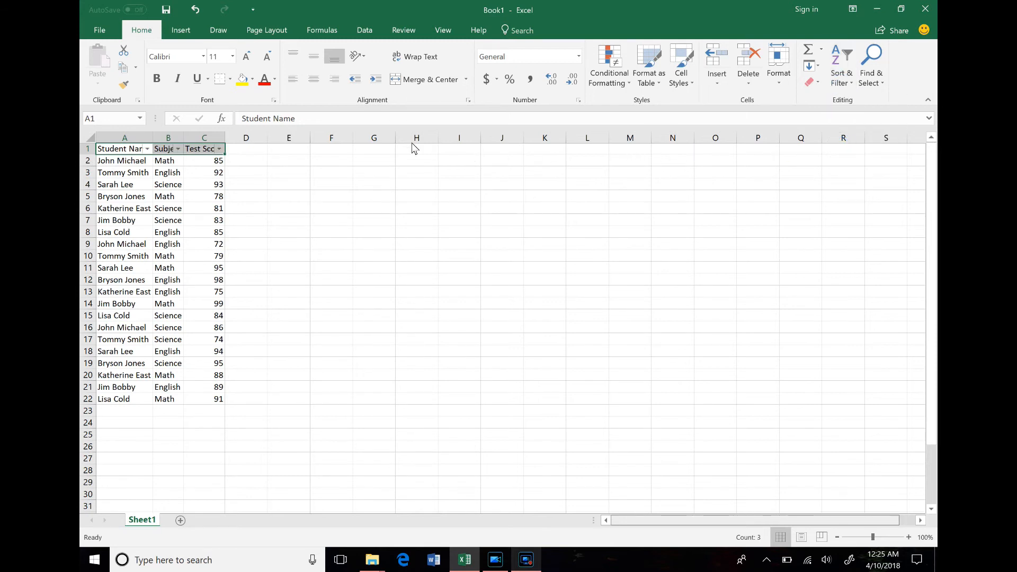
# Look at the sort and filter options of the Subject and Test Score columns, leaving them without applying any.
pyautogui.click(178, 148)
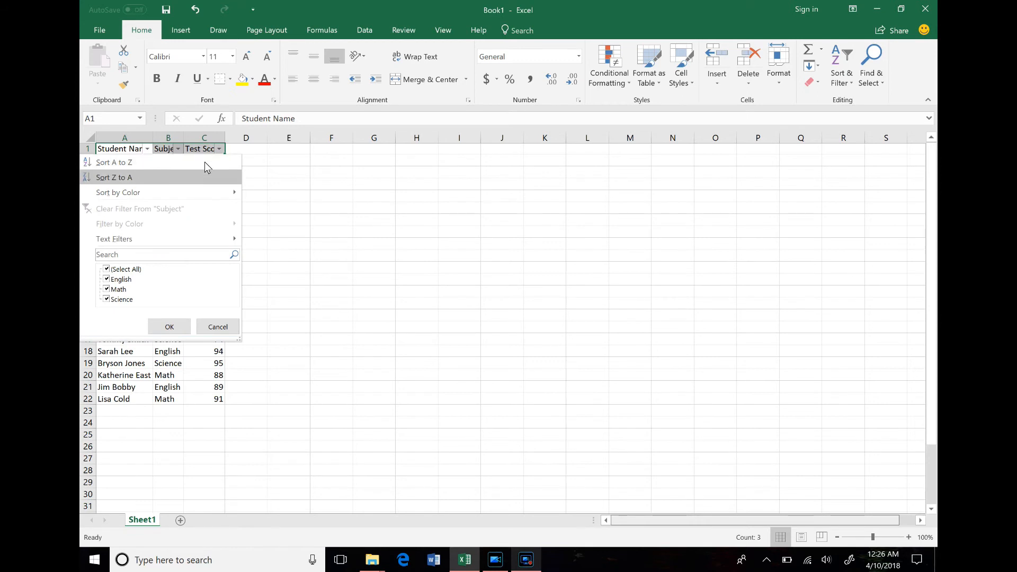
pyautogui.click(219, 149)
pyautogui.click(219, 149)
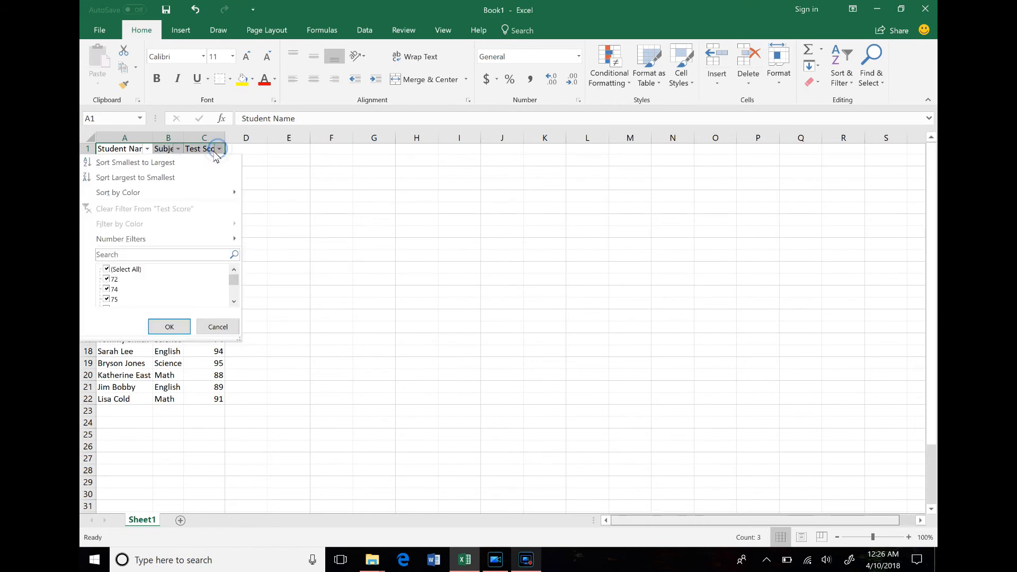
pyautogui.click(284, 176)
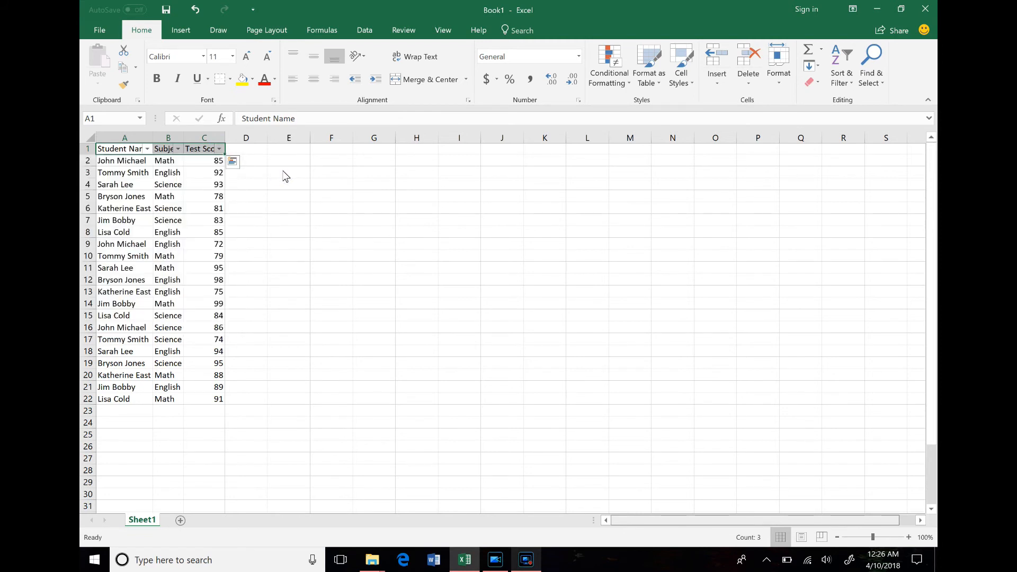
# Filter the Subject column to show only Math, and clear that filter again.
pyautogui.click(179, 150)
pyautogui.click(113, 270)
pyautogui.click(106, 290)
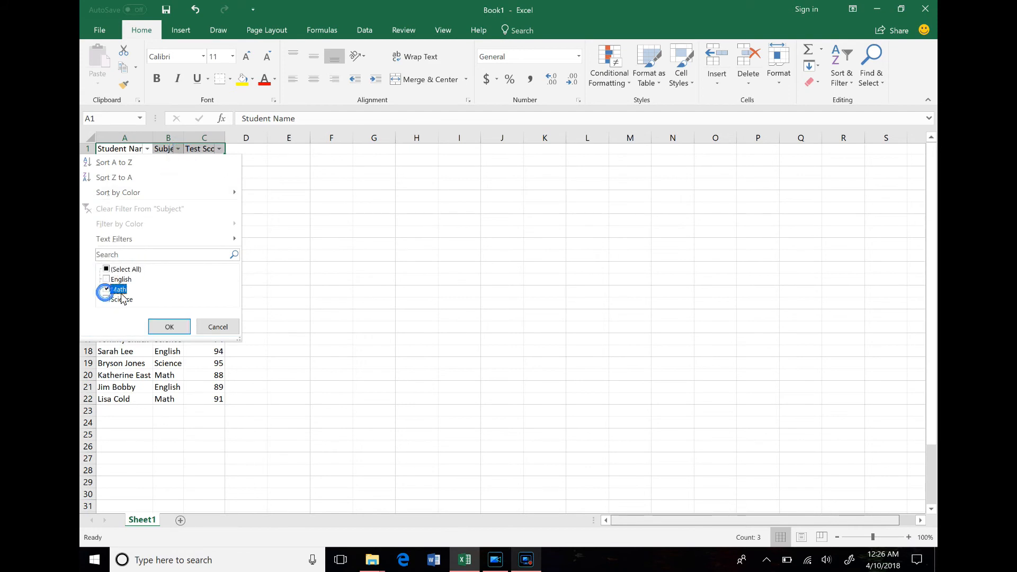
pyautogui.click(169, 327)
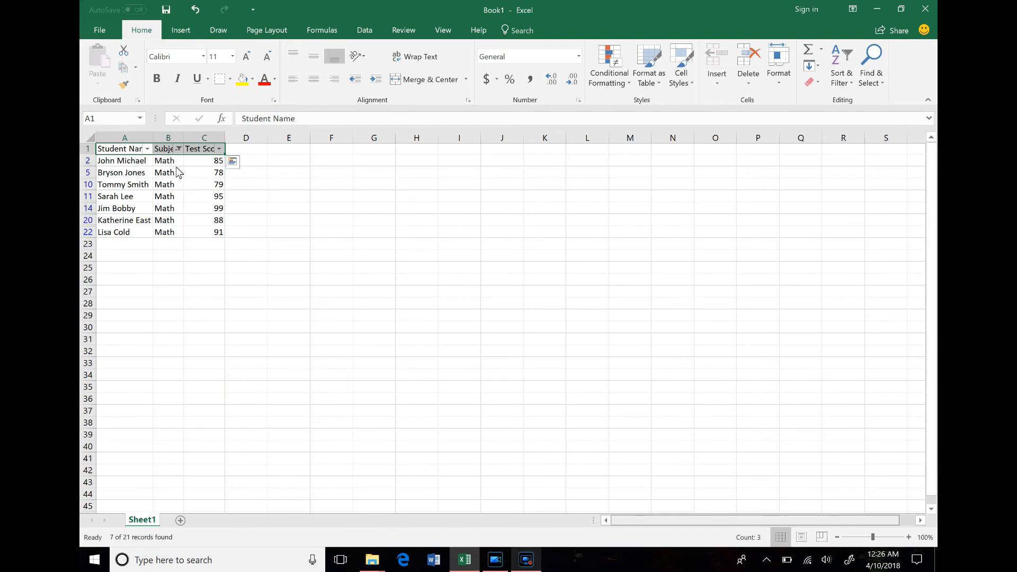
pyautogui.click(177, 150)
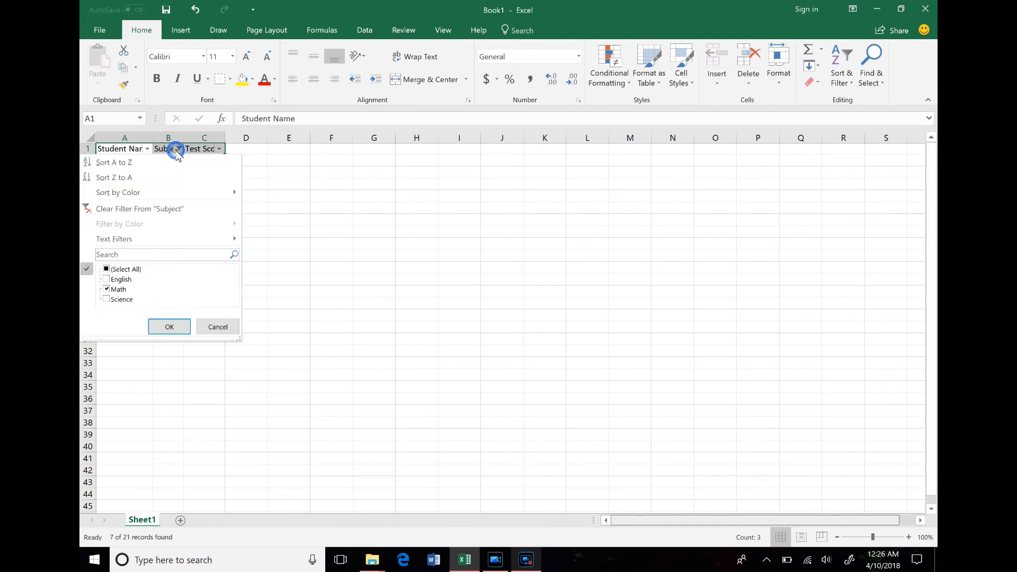
pyautogui.click(124, 210)
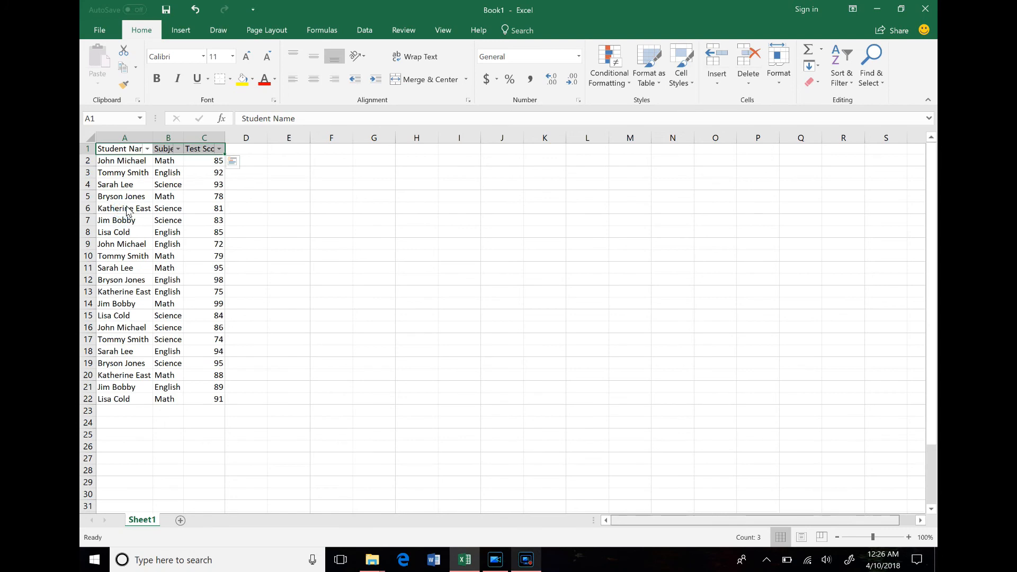